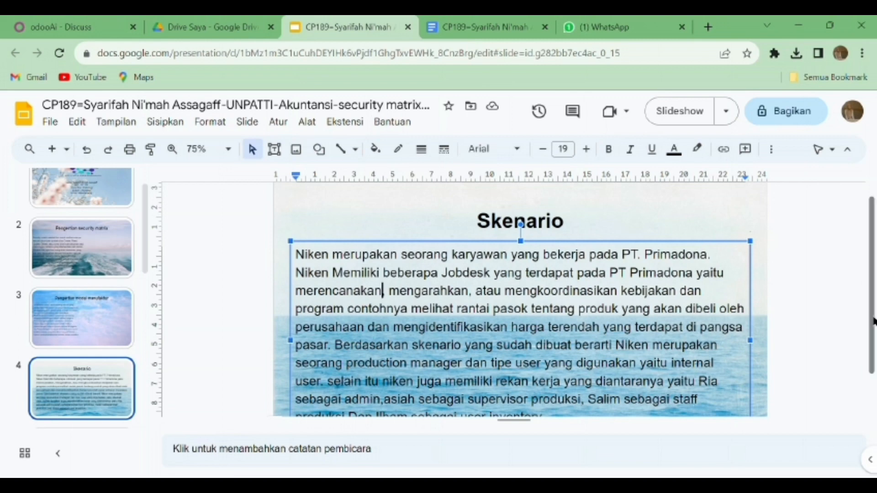
Review the Skenario slide and the table of five users with their logins and roles on the slide after it.
scroll(873, 320, "down", 3)
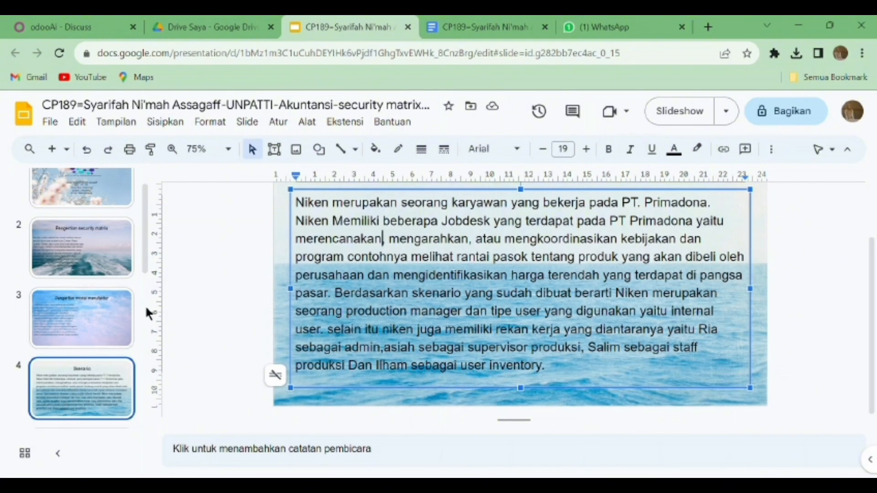
scroll(144, 292, "down", 3)
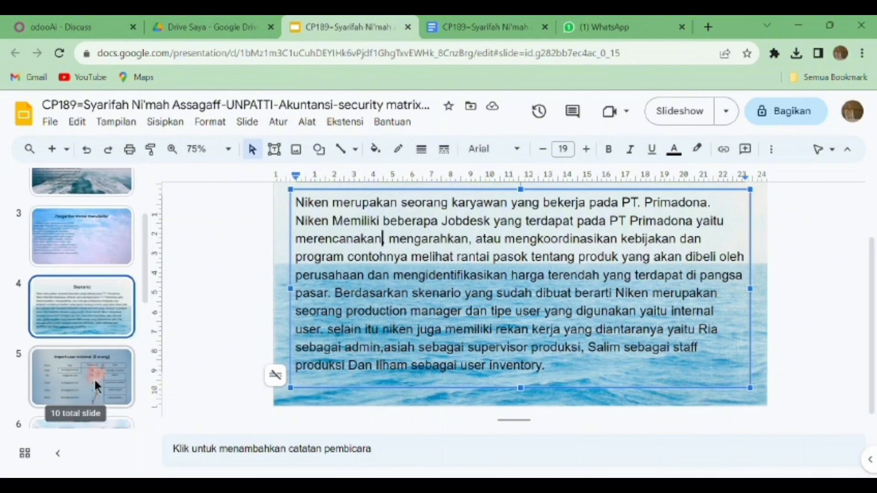
left_click(89, 394)
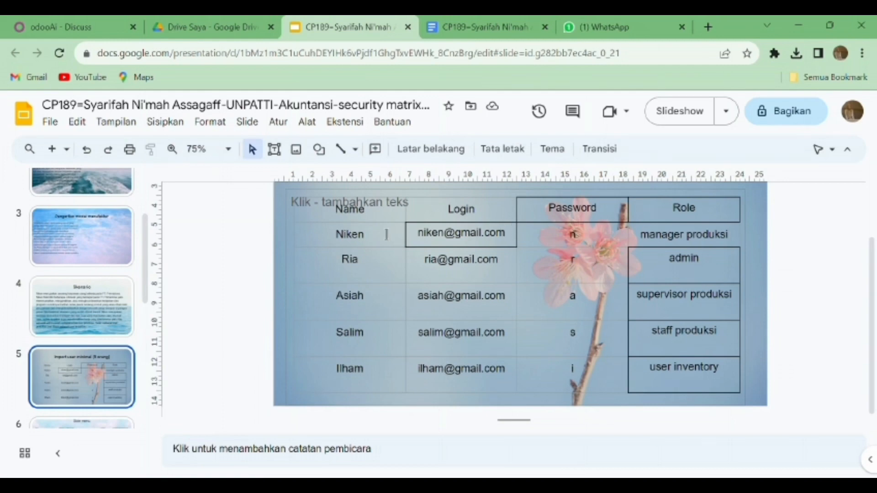
Switch to Odoo and activate the developer mode in the general settings.
left_click(73, 27)
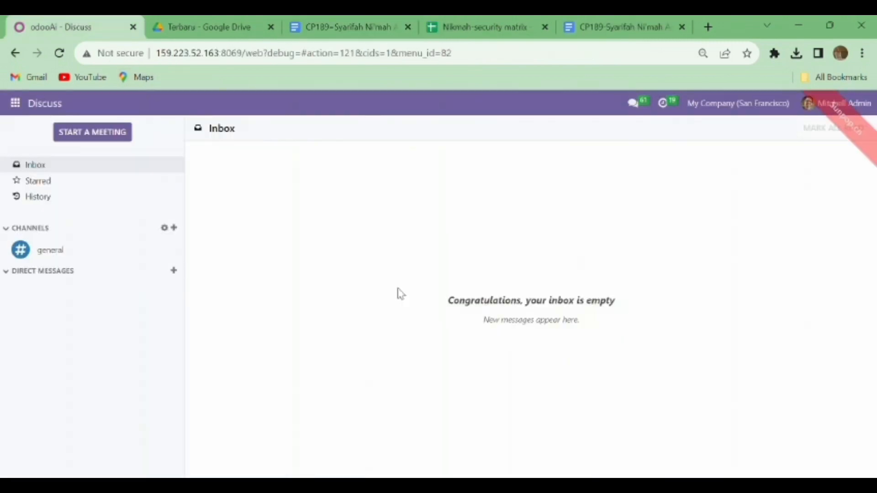
left_click(17, 103)
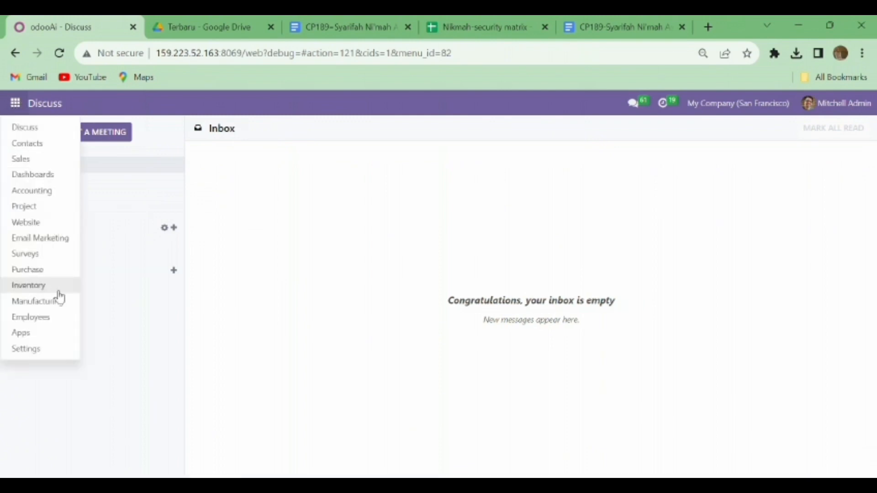
left_click(56, 354)
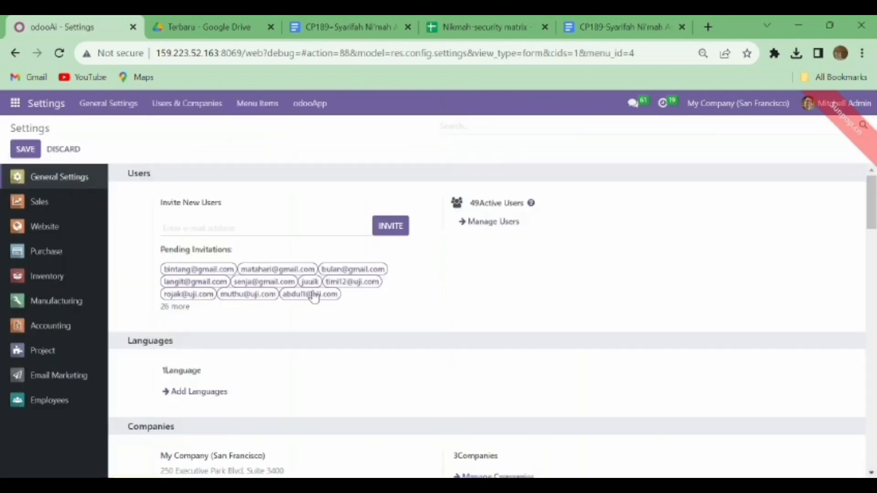
left_click_drag(869, 193, 870, 427)
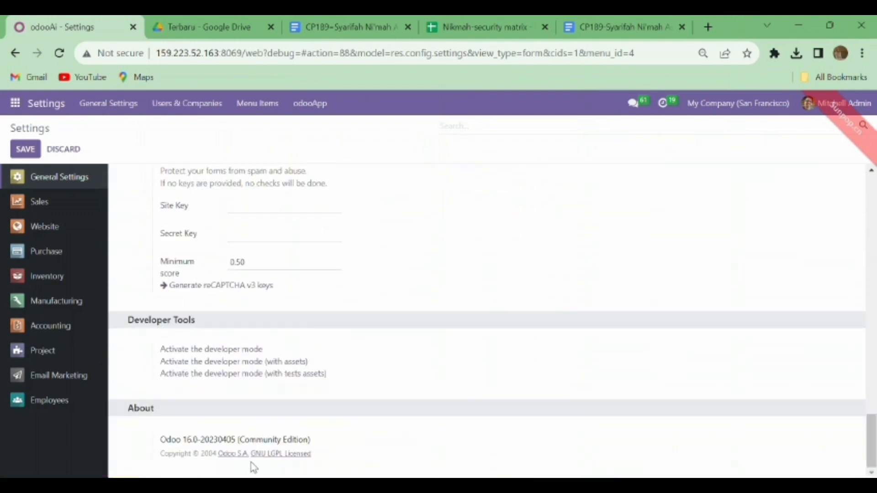
left_click(227, 351)
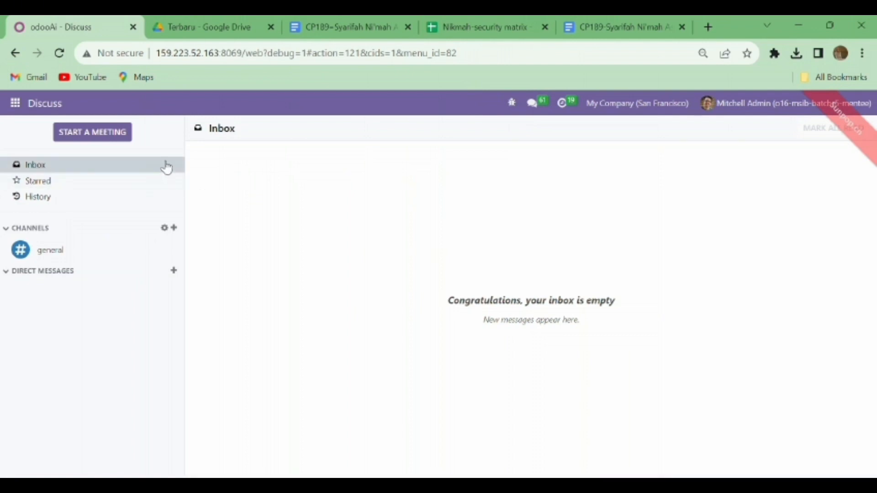
Open the Users list under Users & Companies in the Odoo settings.
left_click(25, 104)
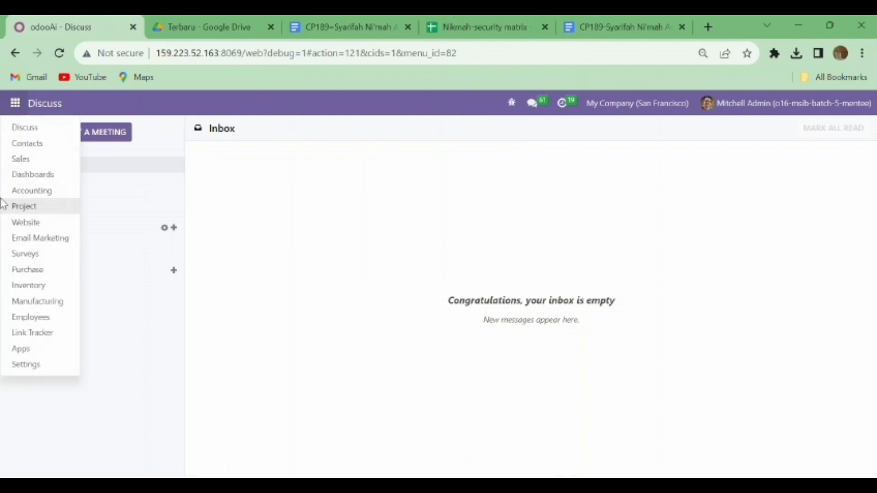
left_click(35, 369)
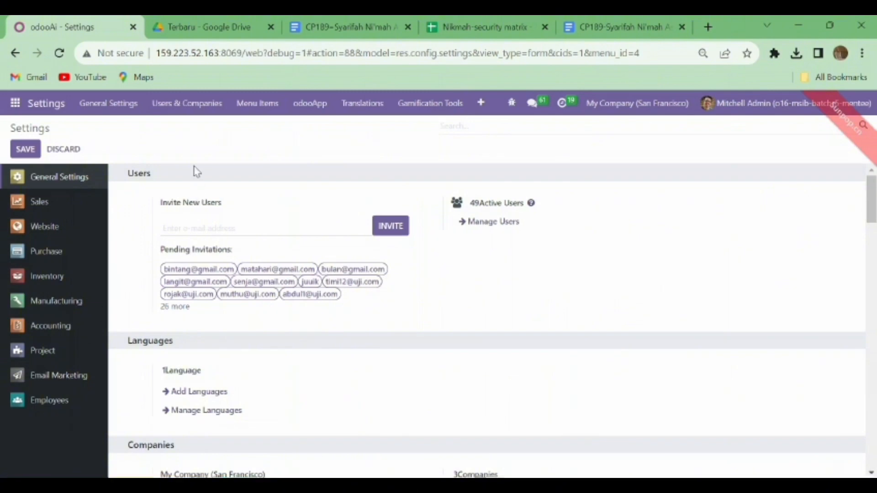
left_click(187, 104)
left_click(166, 127)
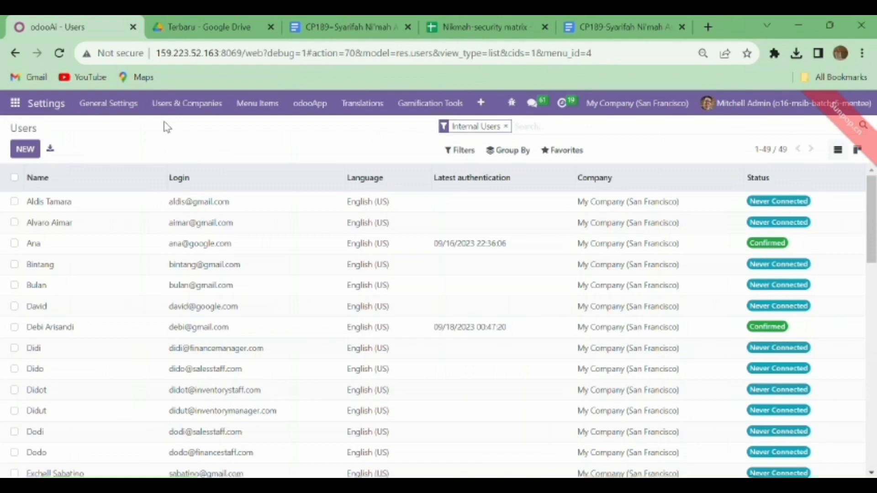
Load the security matrix Excel file as user records, test the import, and import the users.
left_click(566, 150)
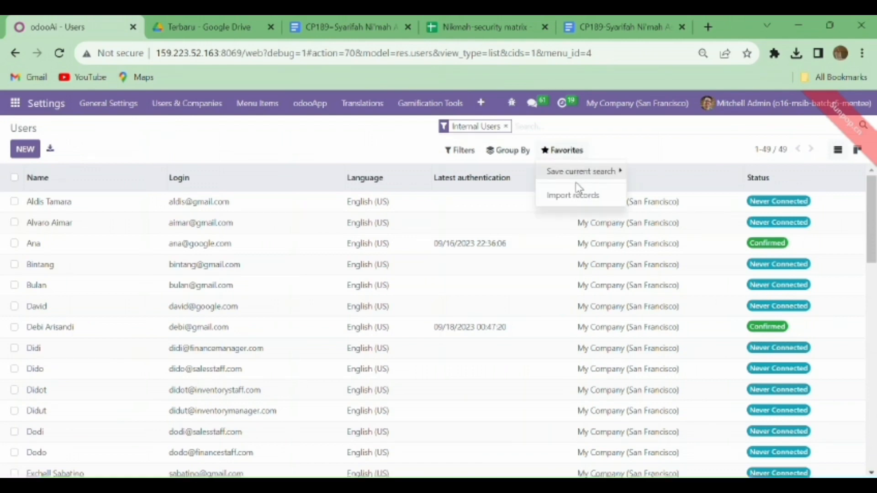
left_click(579, 196)
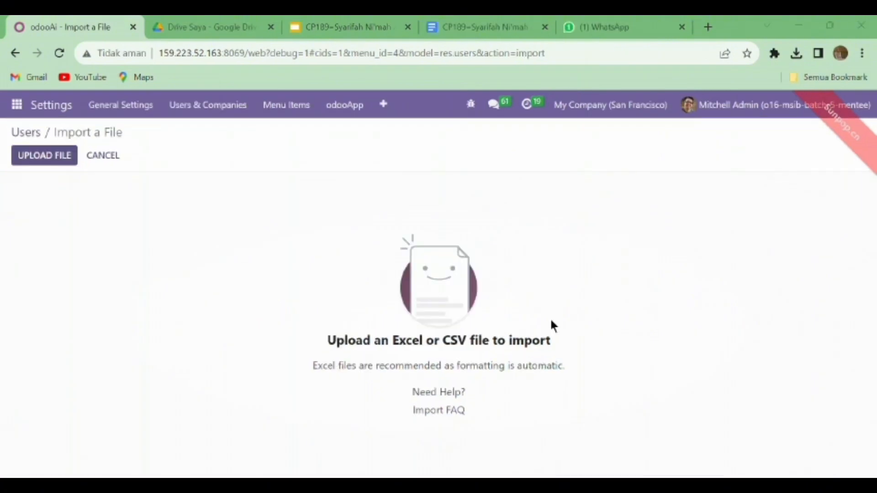
left_click(578, 404)
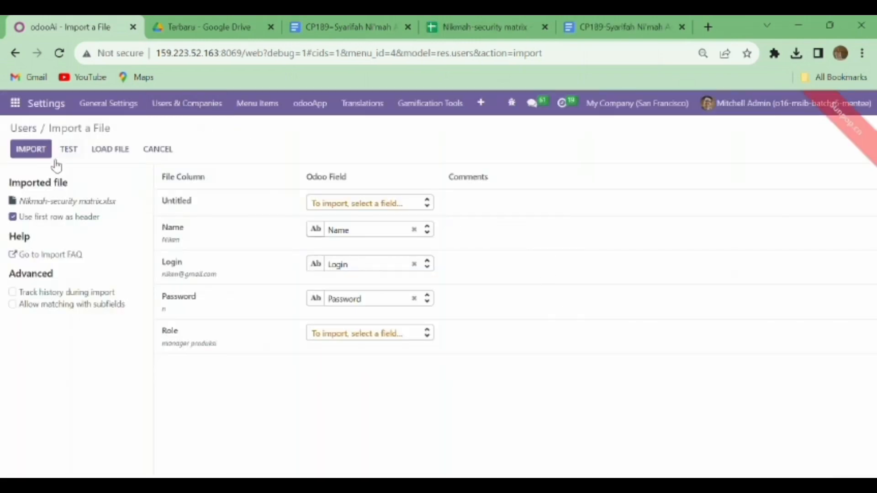
left_click(71, 156)
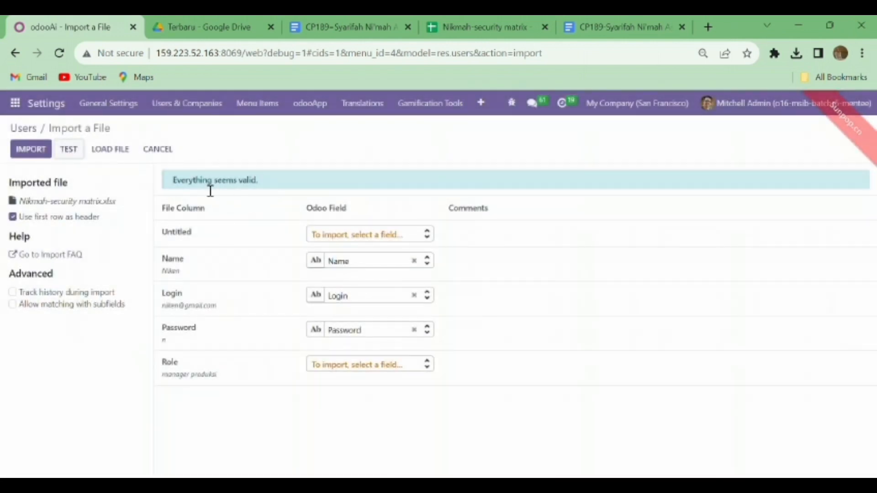
left_click(41, 156)
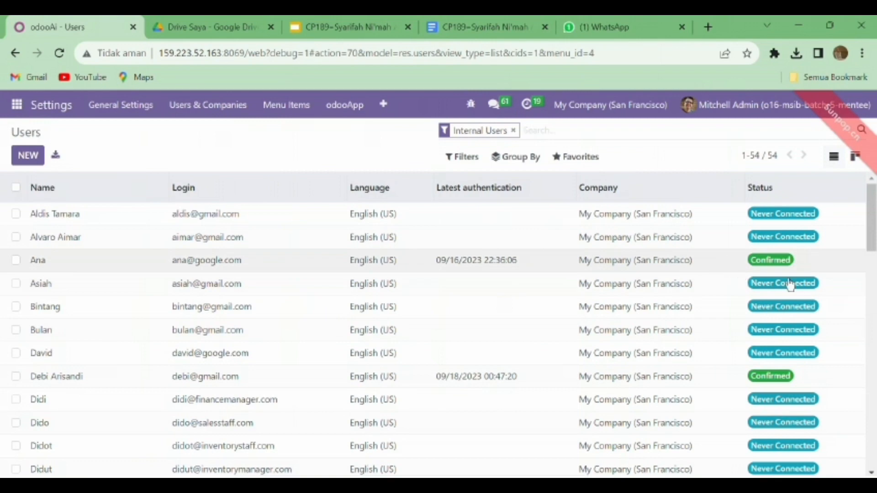
Look through the user list for the imported users and open the production manager's user record.
scroll(791, 284, "down", 3)
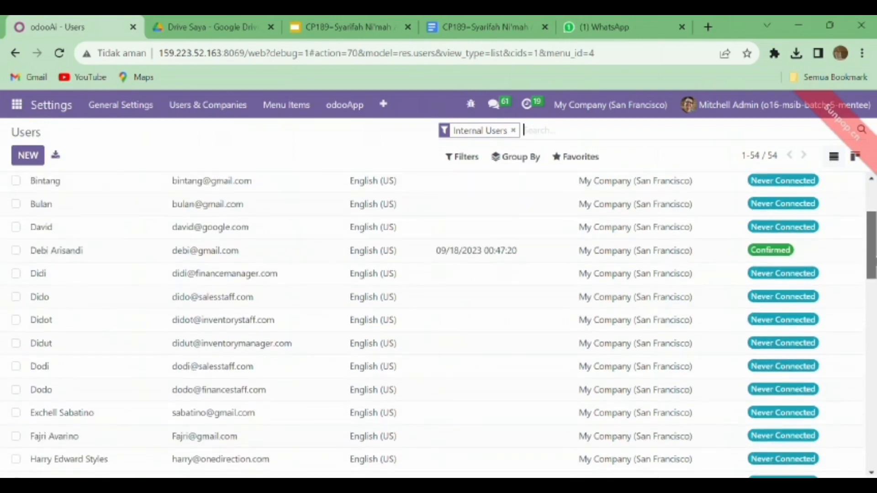
scroll(439, 325, "down", 5)
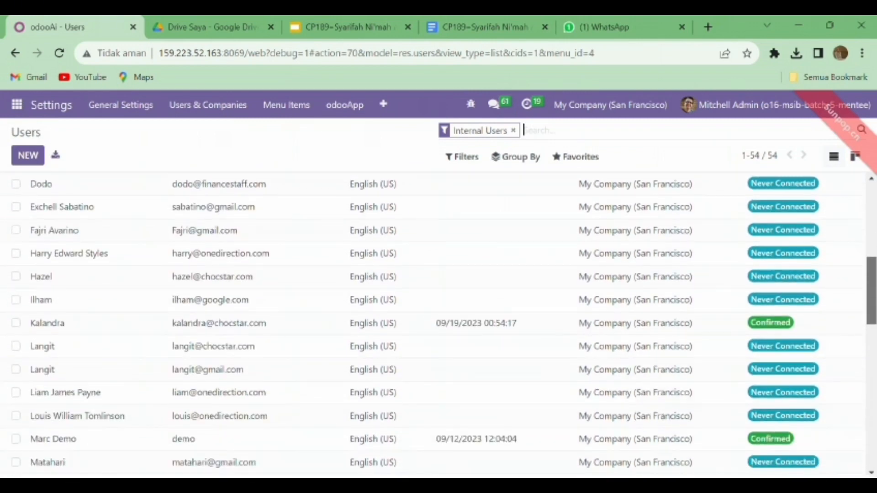
scroll(439, 325, "down", 5)
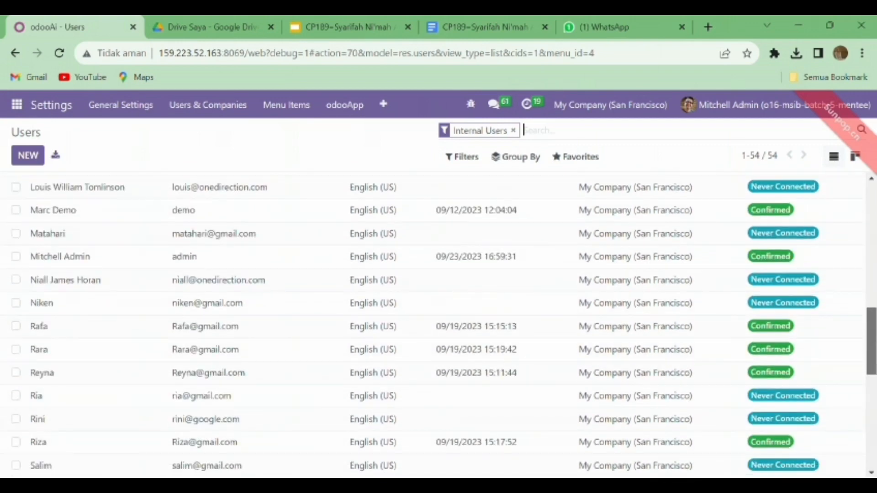
scroll(438, 325, "down", 1)
left_click_drag(869, 356, 869, 321)
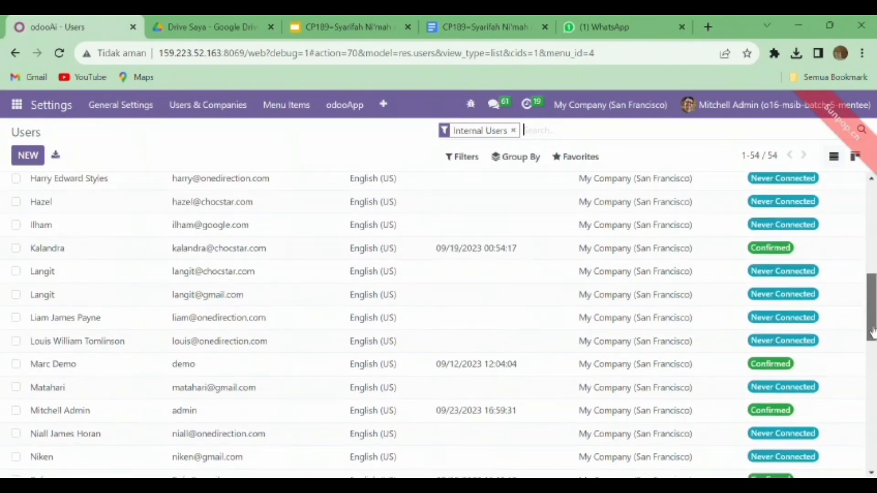
left_click(384, 458)
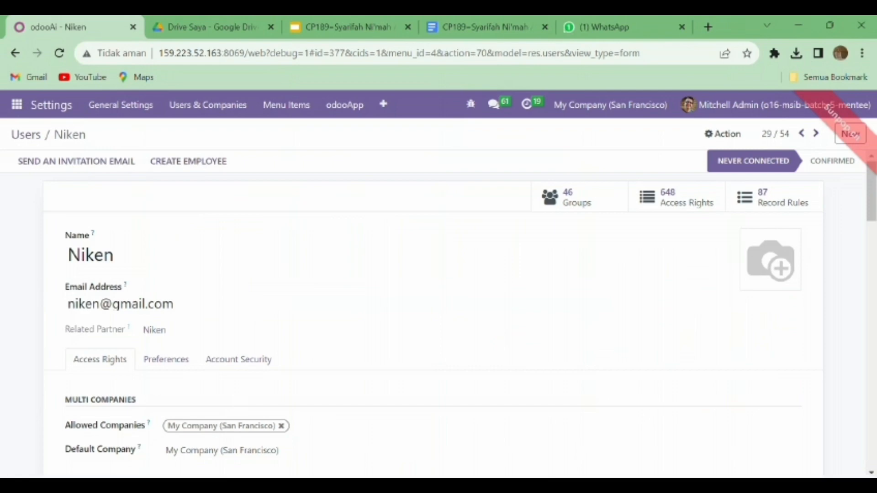
Clear the production manager's Sales, Accounting and Project access rights so that each is blank.
left_click_drag(871, 207, 873, 250)
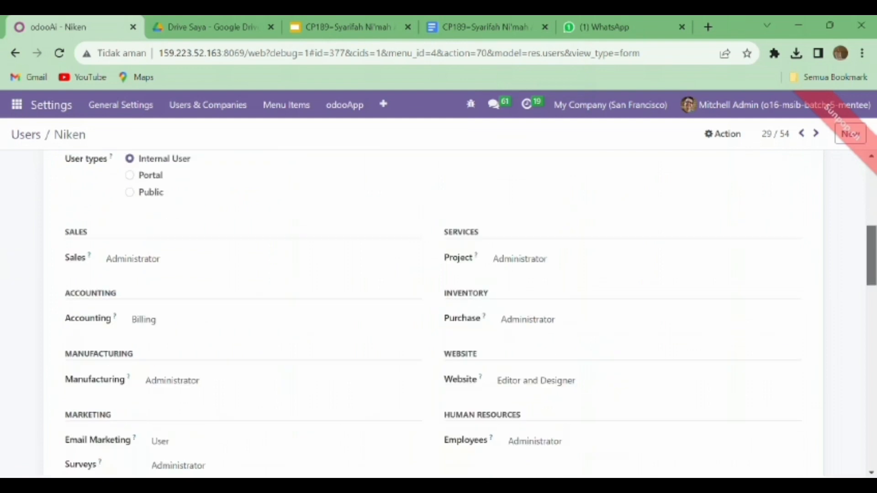
left_click(204, 258)
left_click(186, 275)
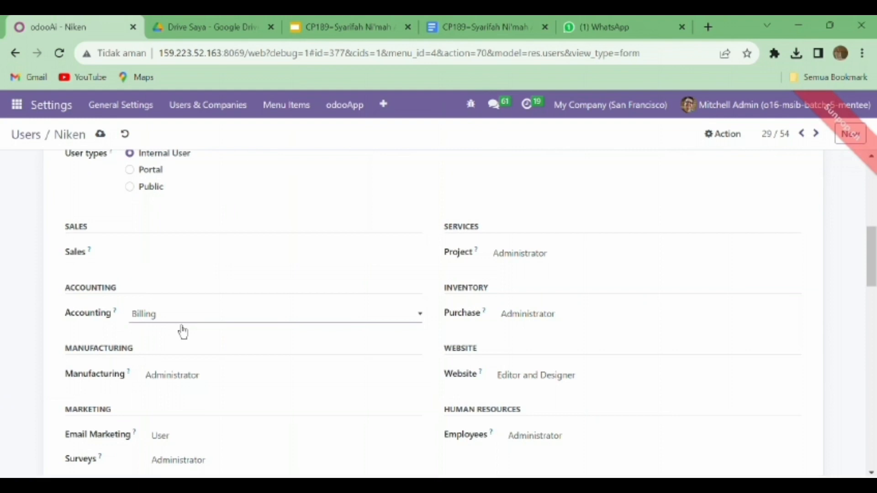
left_click(152, 325)
left_click(511, 260)
left_click(514, 269)
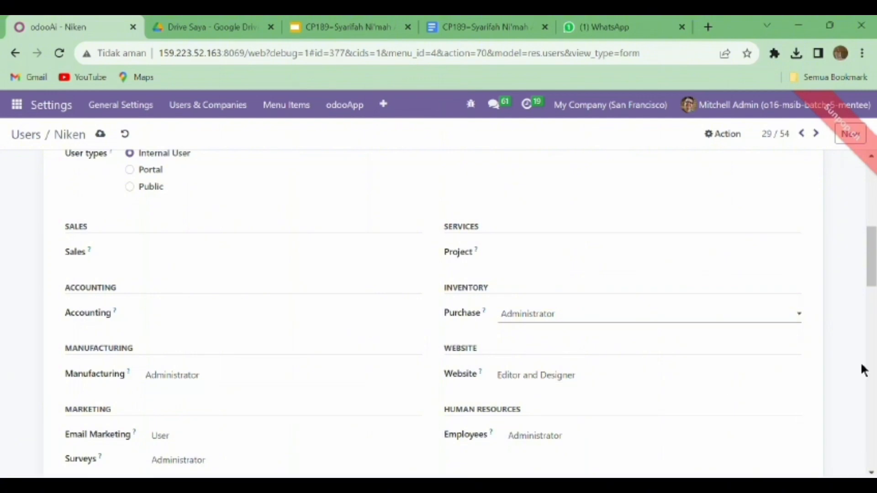
Enable the technical rights "A warning can be set on a partner (Account)" and "Analytic Accounting" for the production manager.
mouse_move(872, 262)
left_mouse_down()
mouse_move(872, 288)
mouse_move(872, 278)
left_mouse_up()
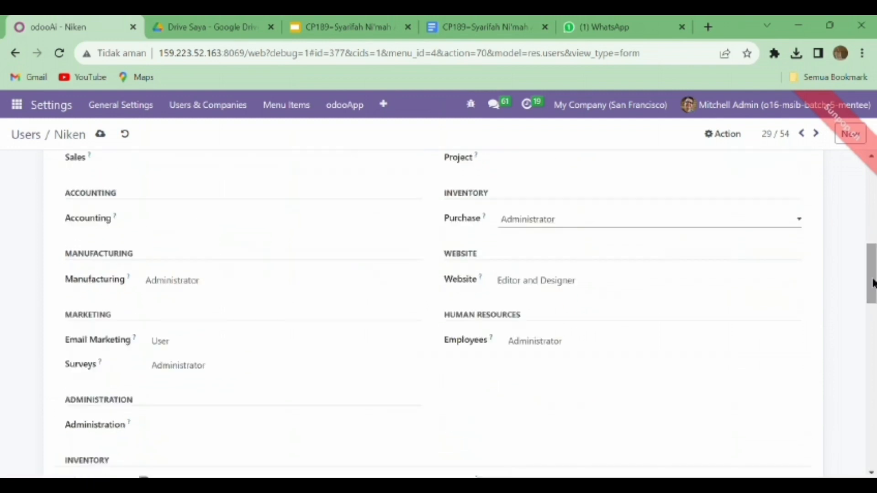
left_click_drag(873, 283, 872, 351)
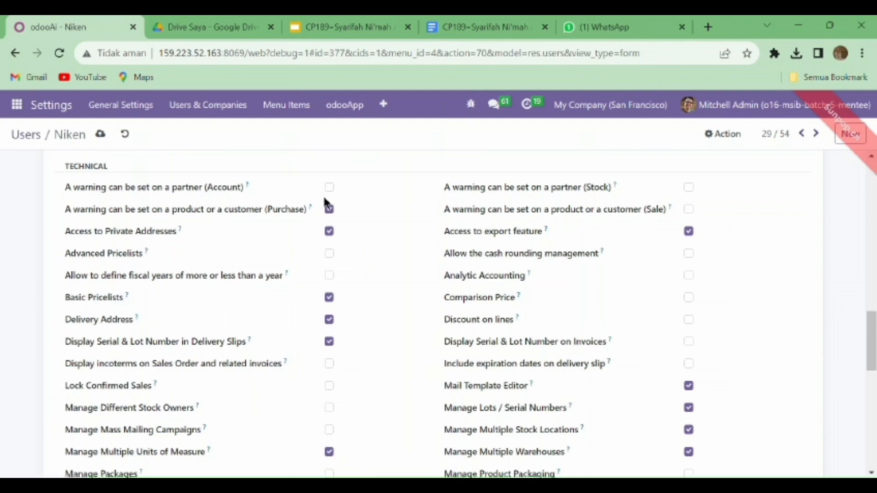
left_click(337, 194)
scroll(217, 320, "down", 2)
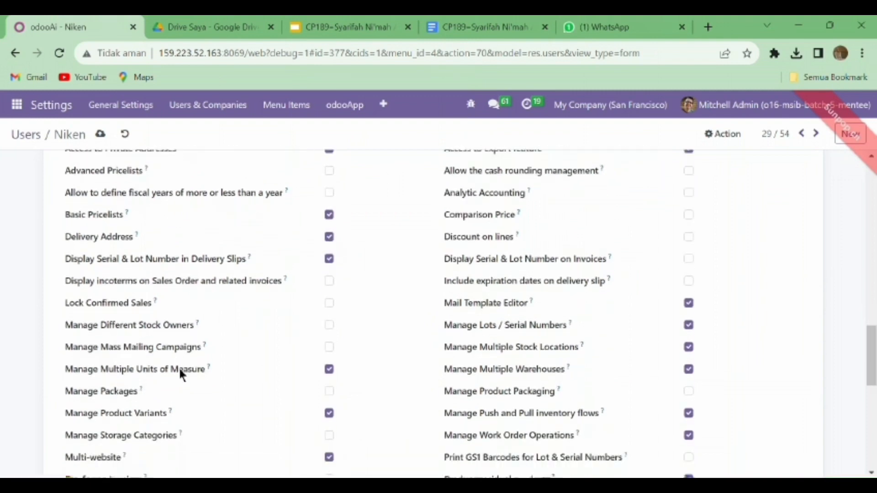
scroll(180, 372, "up", 1)
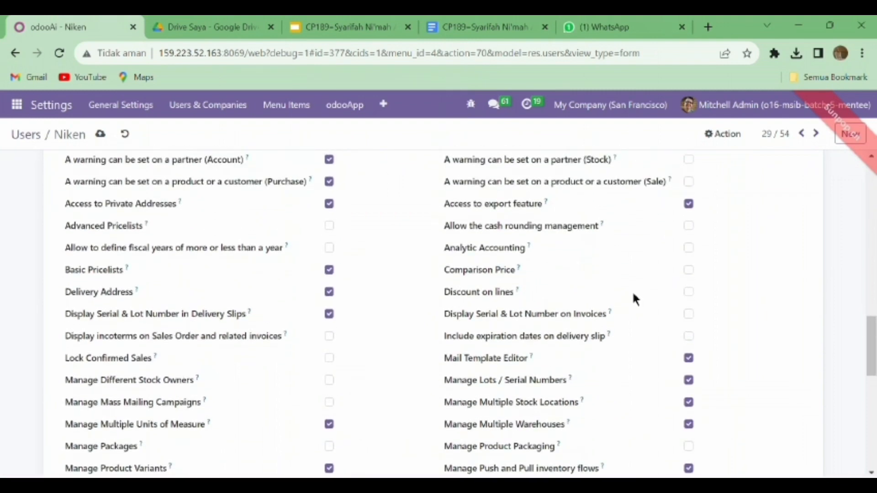
left_click(688, 247)
Disable Bypass HTML Field Sanitize in the production manager's other rights and save the user record.
scroll(646, 408, "down", 2)
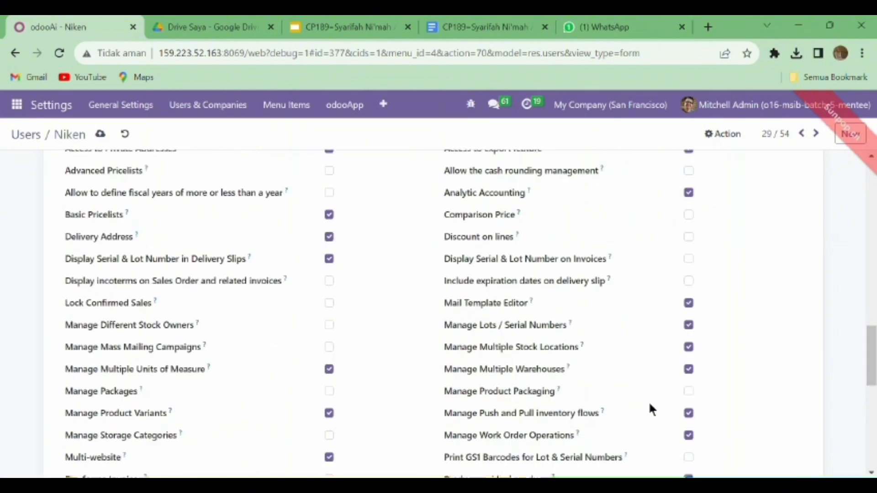
scroll(650, 405, "down", 6)
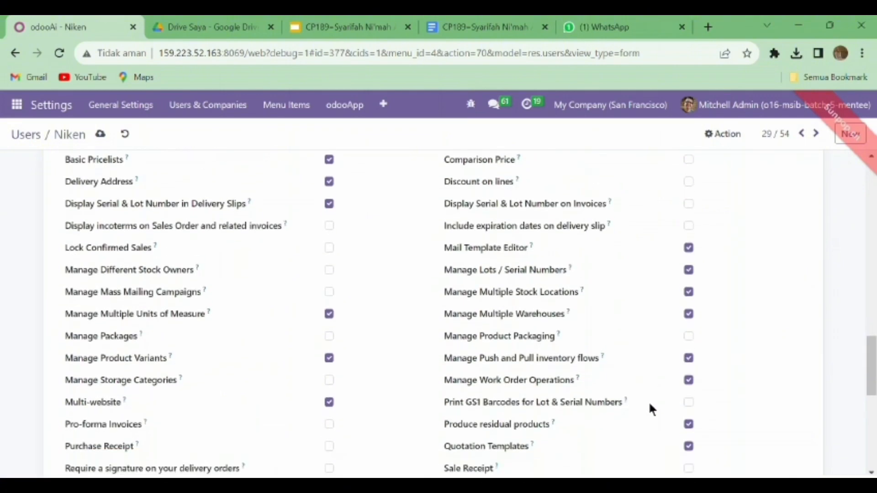
scroll(649, 404, "down", 3)
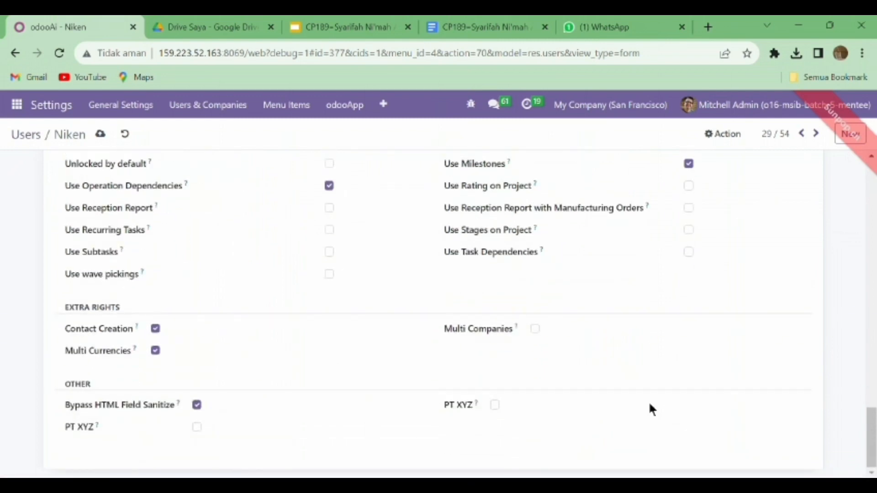
left_click(206, 409)
scroll(208, 413, "up", 10)
scroll(200, 402, "up", 15)
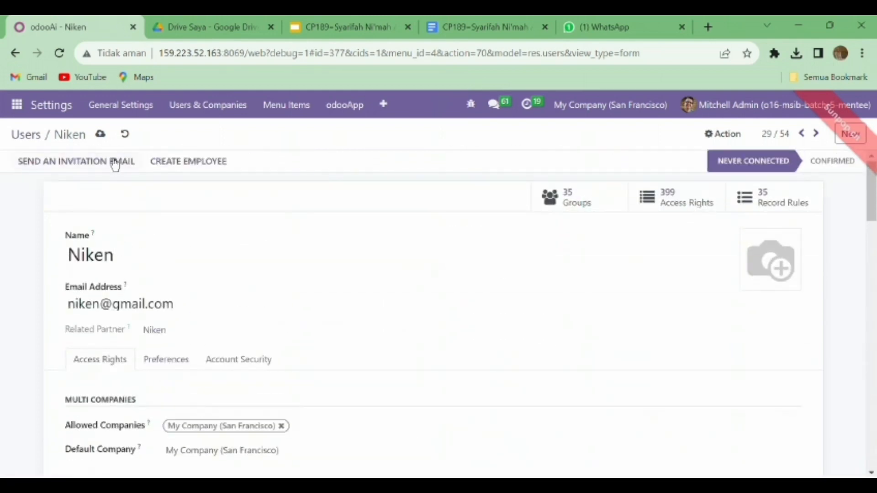
left_click(100, 134)
Return to the Users list and look through the remaining users.
left_click(201, 117)
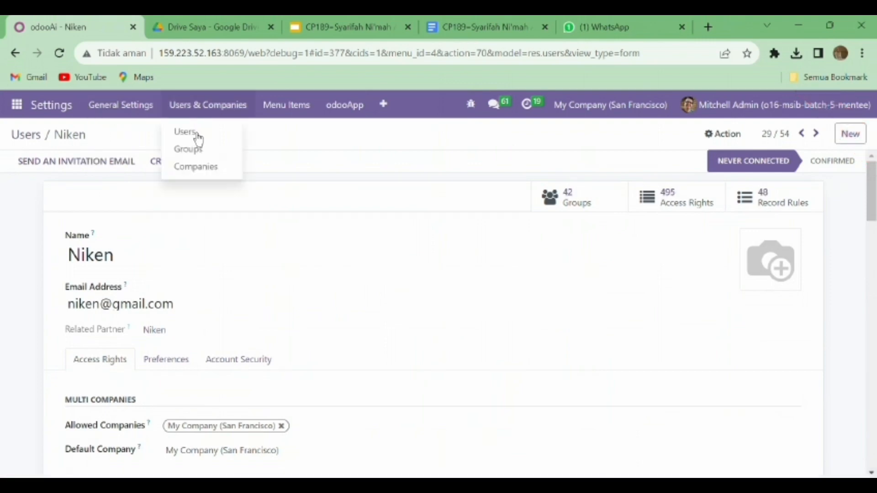
left_click(193, 133)
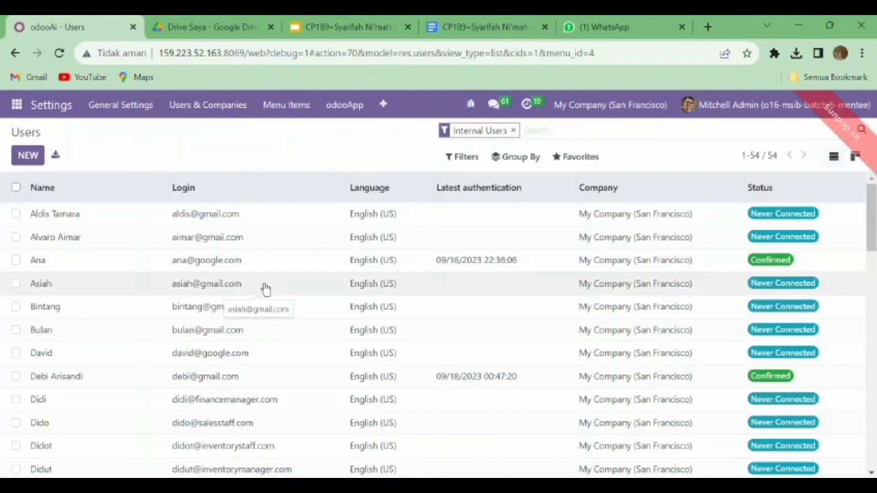
scroll(265, 289, "down", 15)
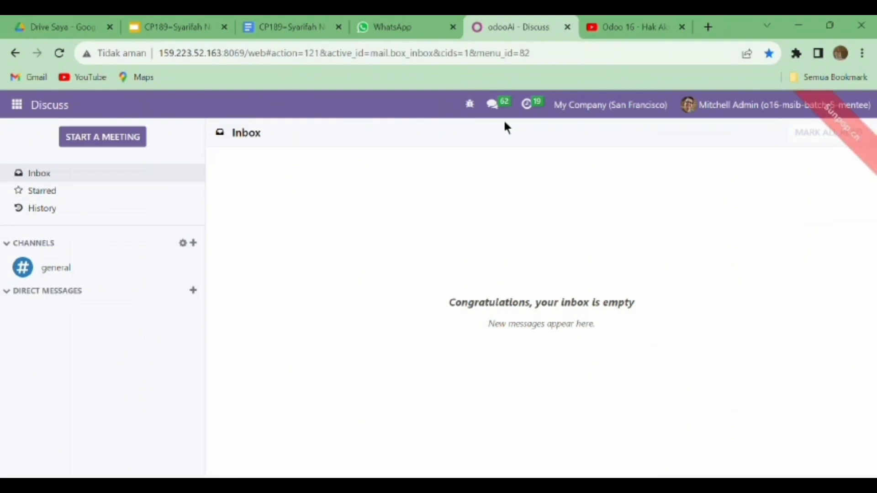
Open the Users list from the Settings app and look through the internal users for the imported accounts.
left_click(29, 117)
left_click_drag(92, 323, 93, 388)
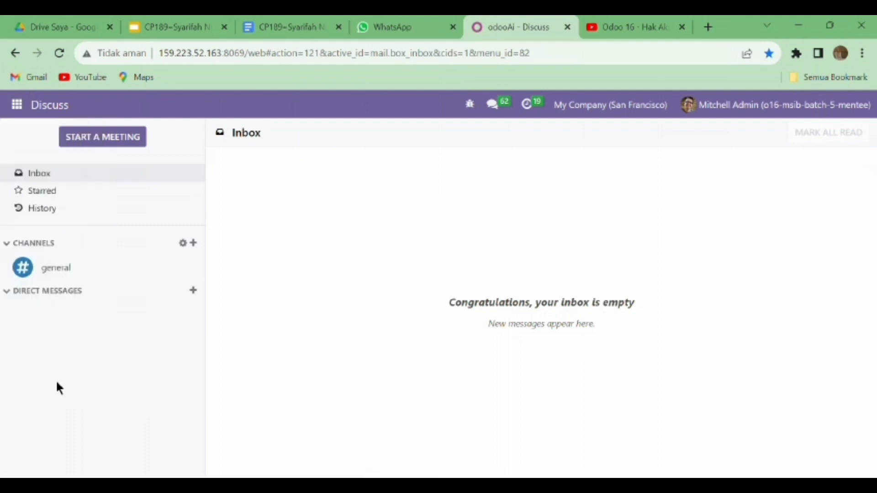
left_click(55, 380)
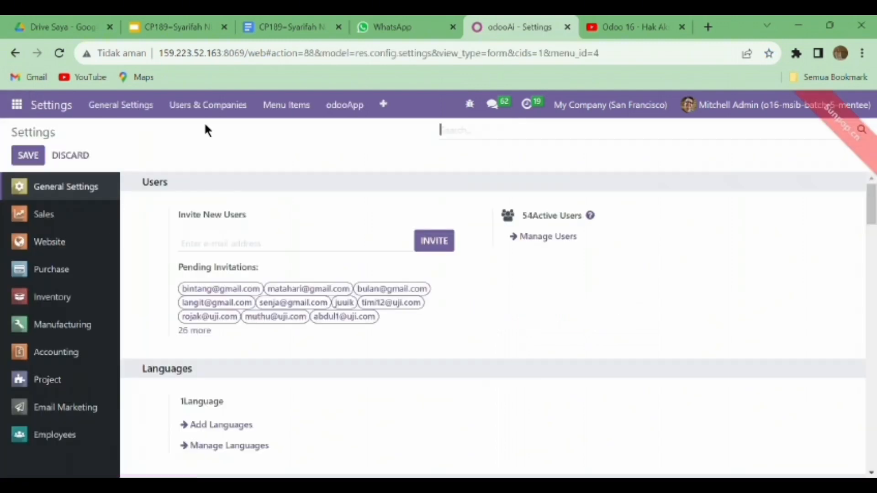
left_click(221, 109)
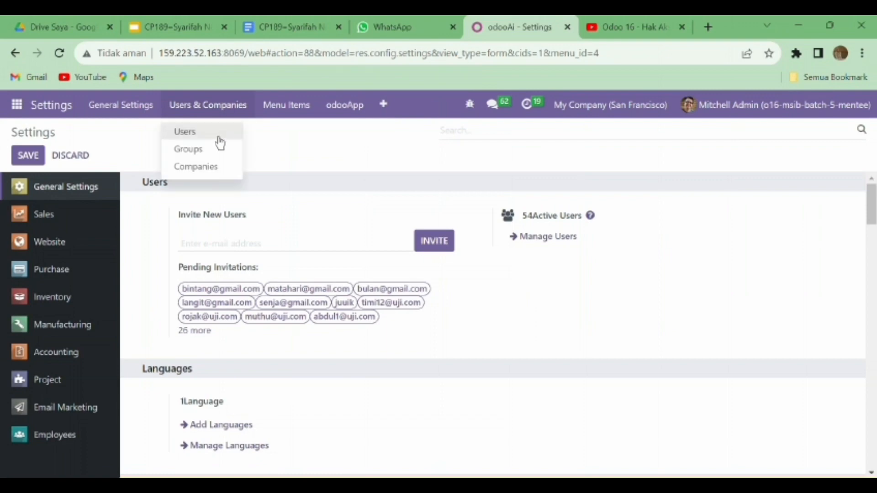
left_click(213, 134)
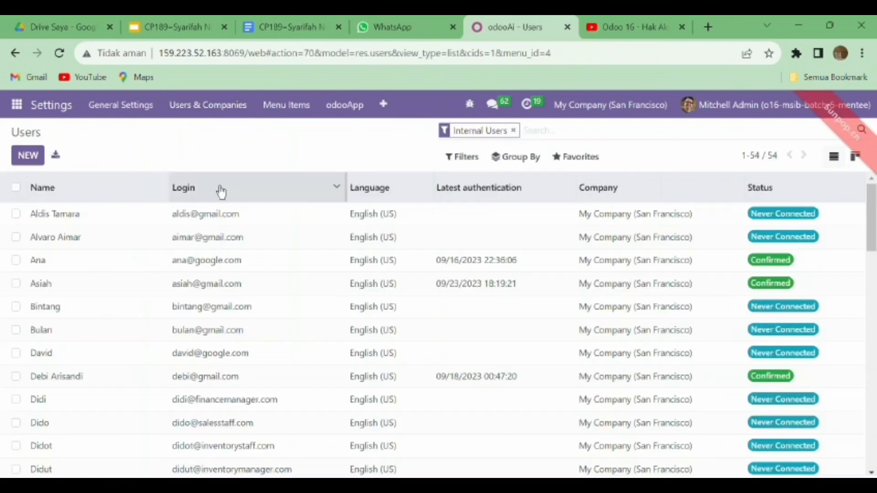
mouse_move(218, 195)
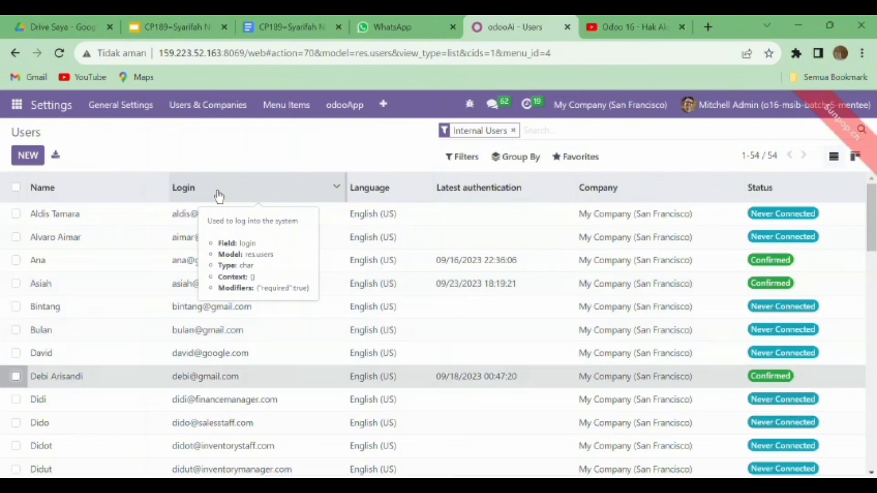
scroll(218, 197, "down", 6)
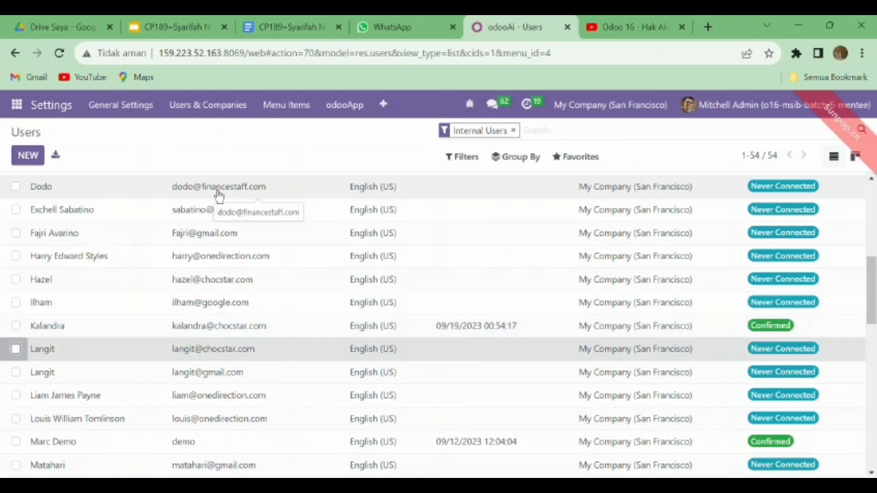
scroll(218, 196, "down", 3)
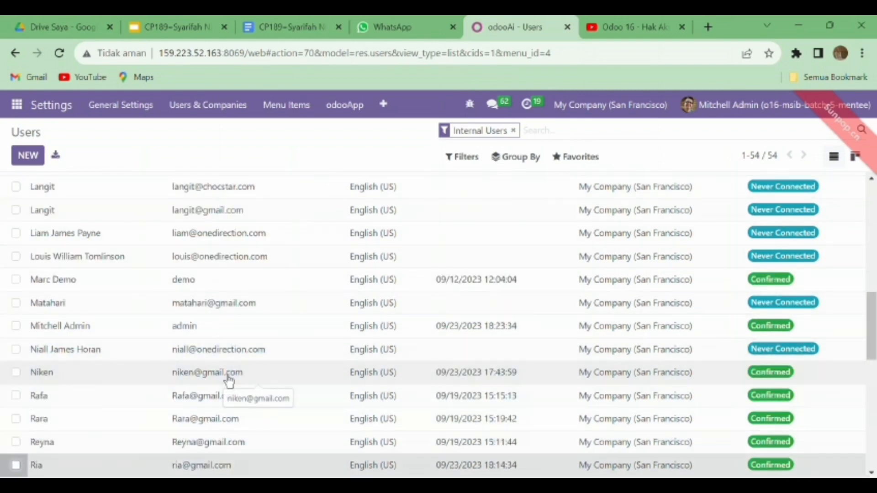
scroll(229, 380, "down", 3)
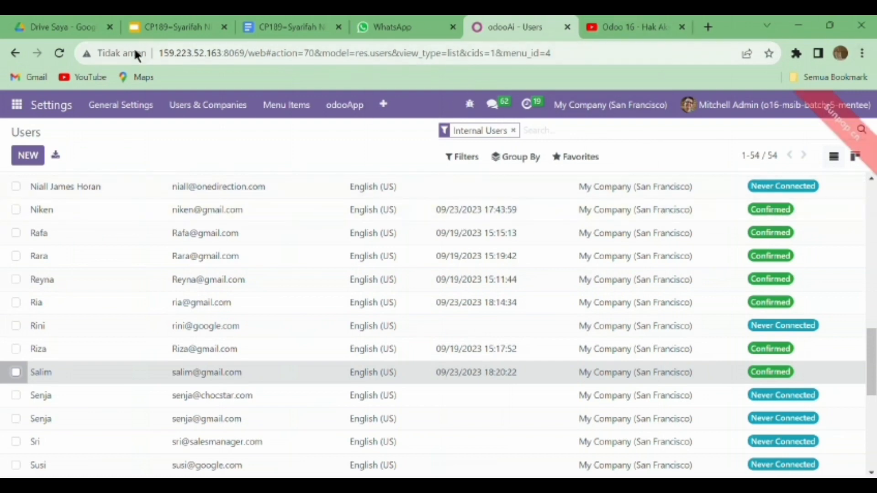
Switch to the security matrix presentation in Google Slides and review the User and Administrator permission tables on slides 6 and 7.
left_click(152, 27)
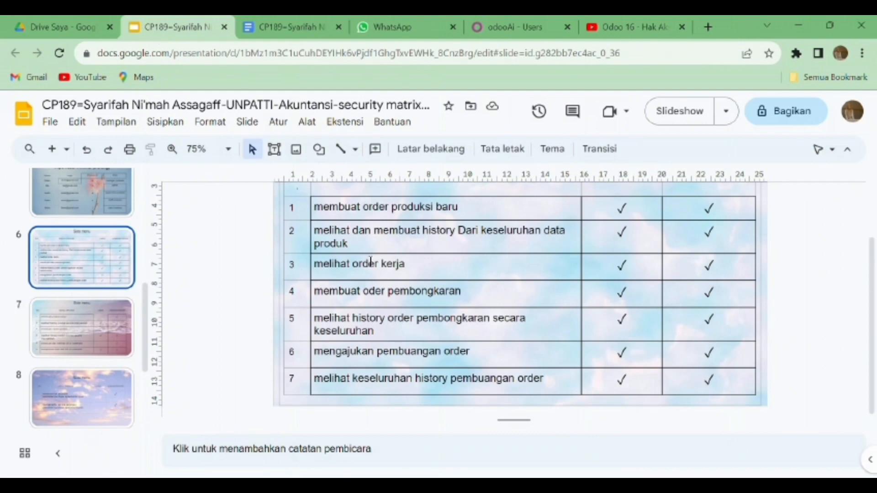
key("Up")
key("Down")
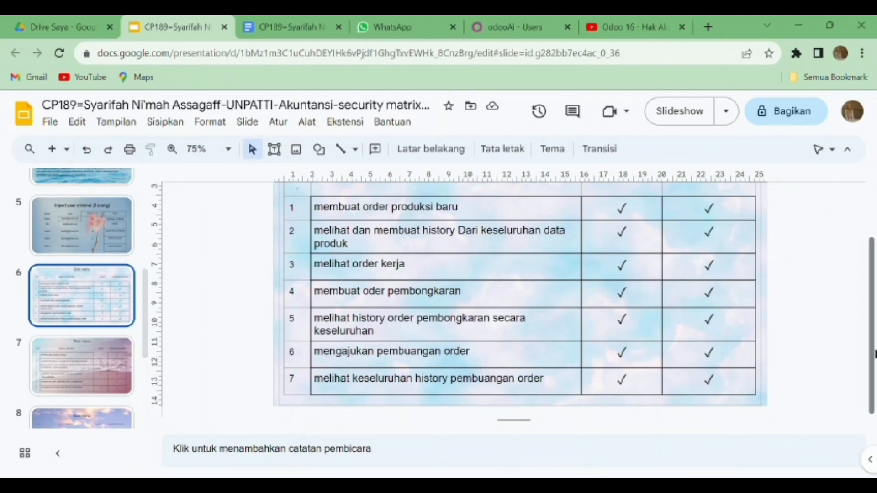
left_click_drag(873, 334, 873, 311)
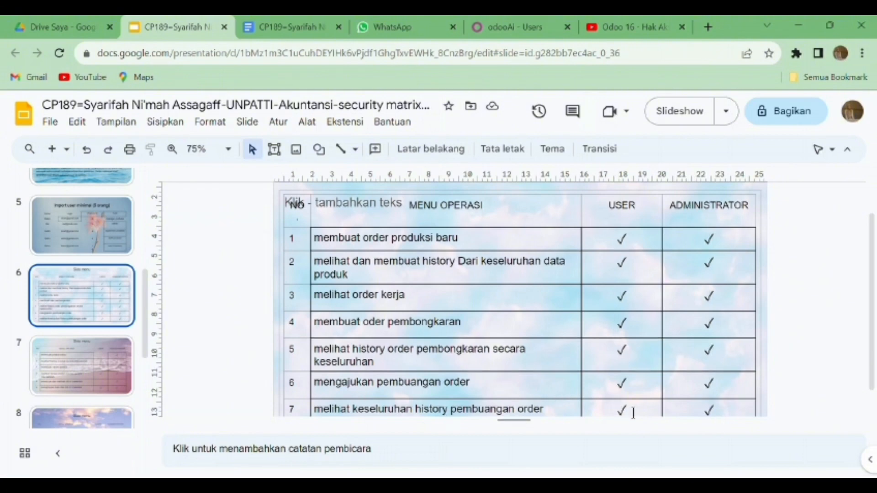
scroll(784, 369, "down", 2)
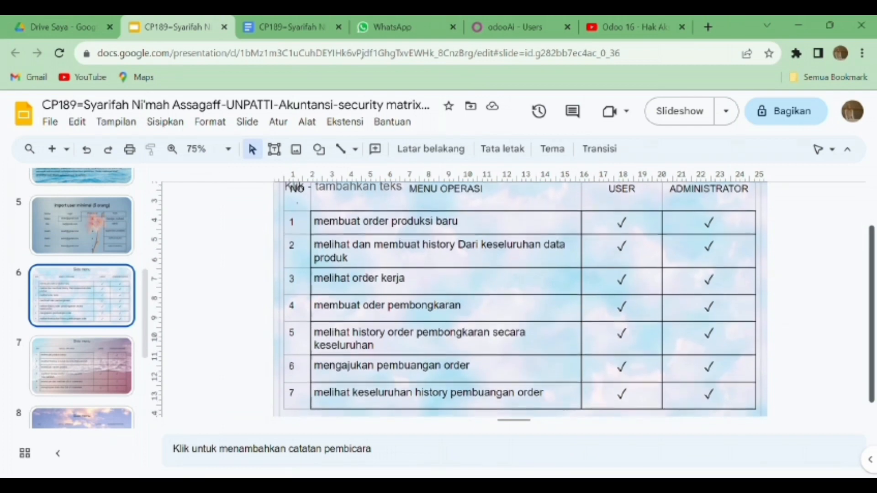
scroll(579, 397, "up", 1)
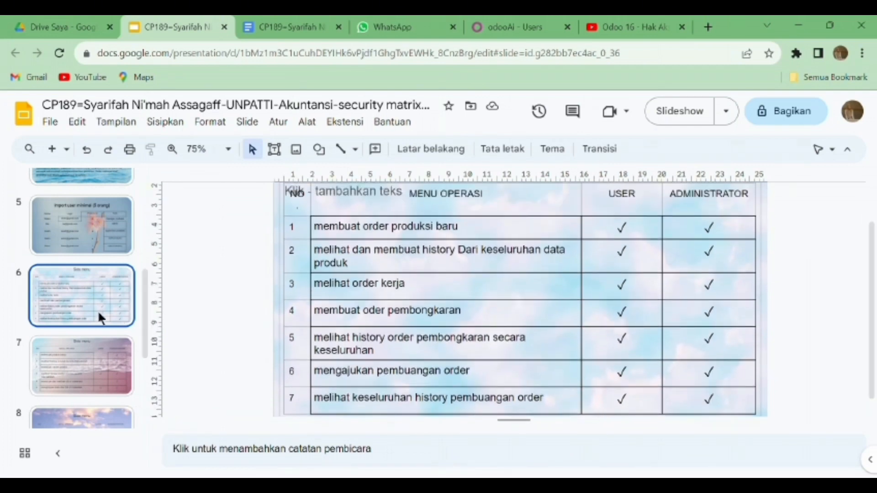
left_click(88, 368)
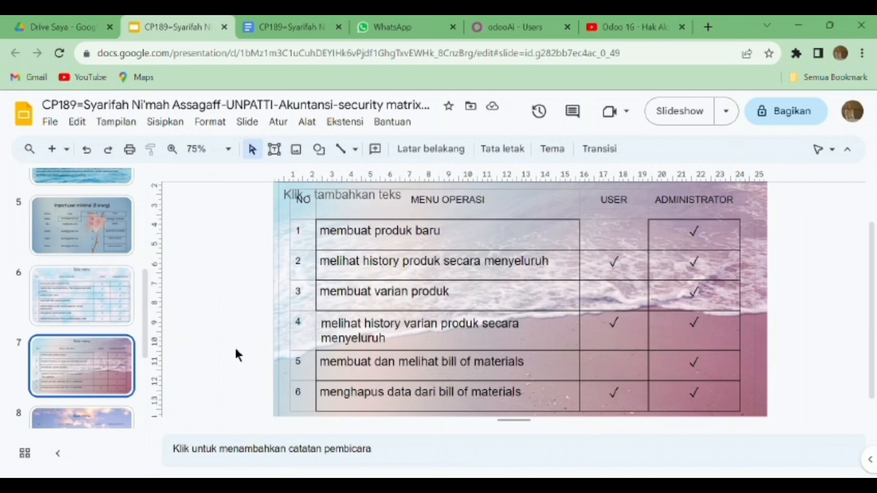